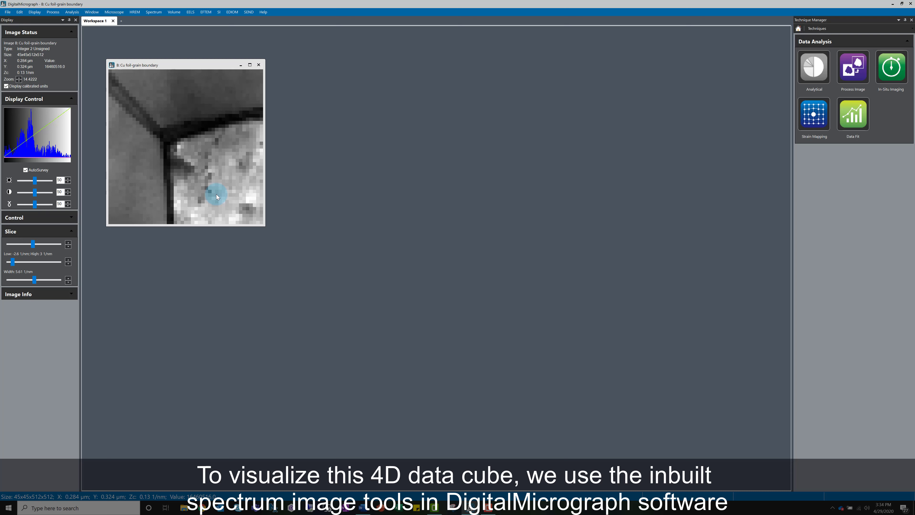
Extract a single-pixel diffraction pattern from the bright grain using the SI Picker, and move the picker ROI into the left grain
right_click(216, 194)
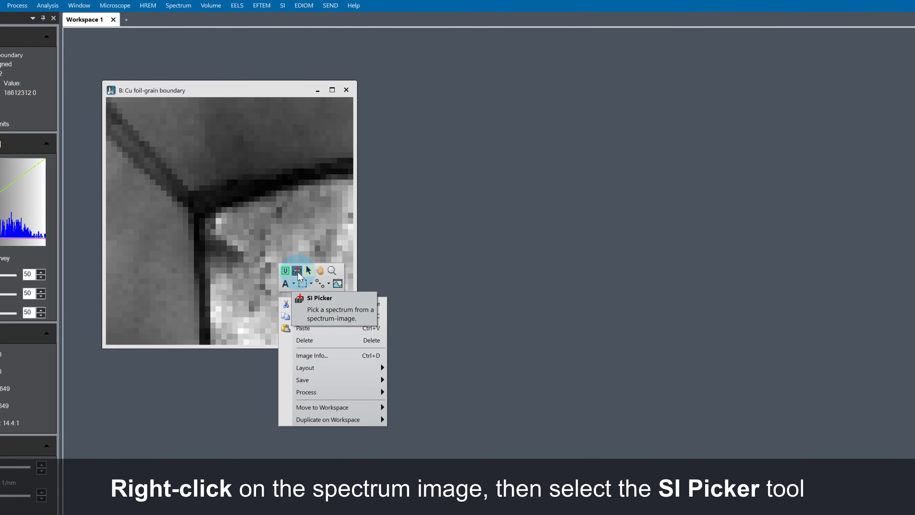
click(297, 272)
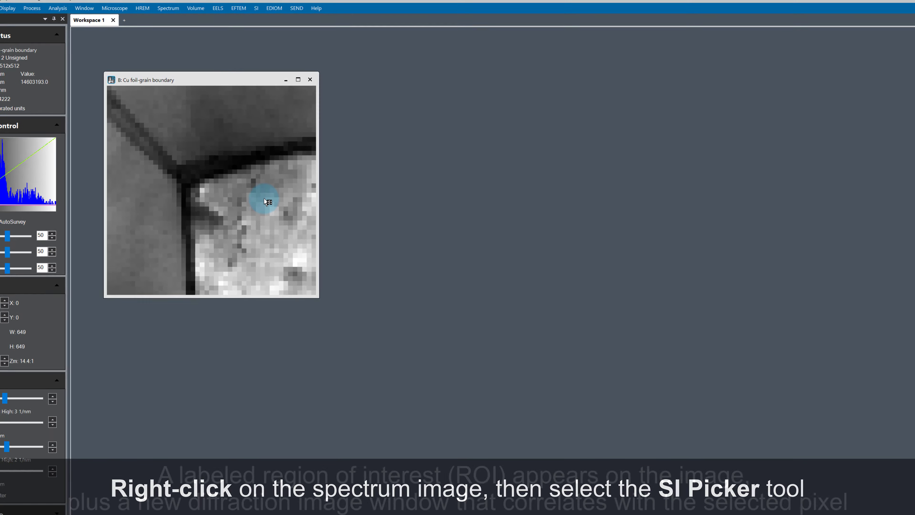
click(291, 231)
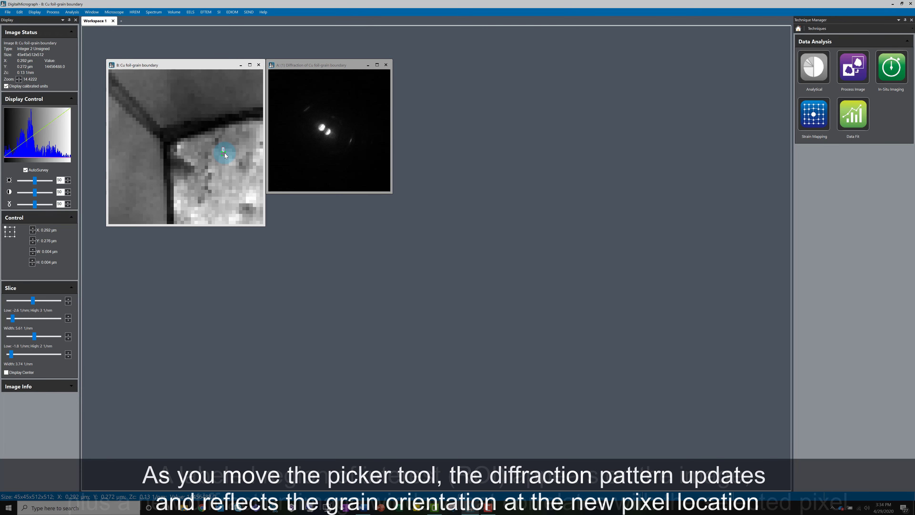
drag(223, 150, 142, 168)
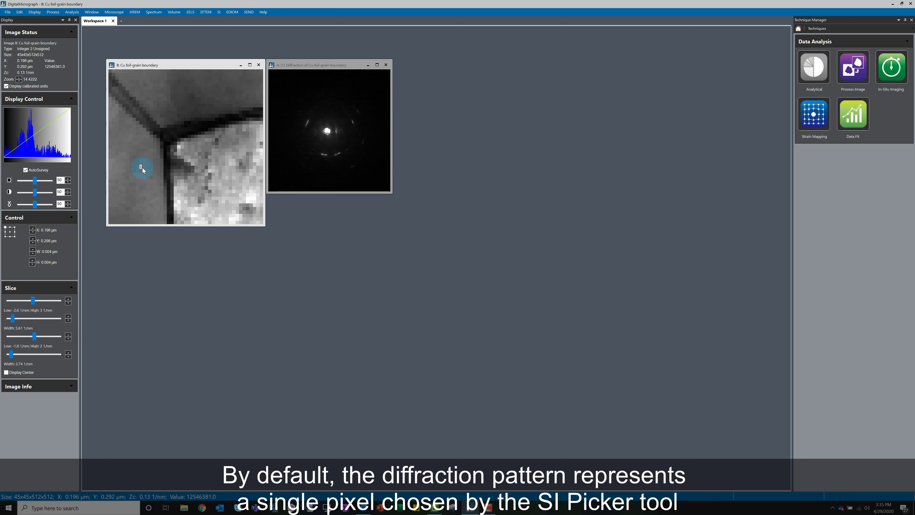
Enlarge the left grain's picker ROI to about 0.016 × 0.016 µm, and shrink it back to 0.004 × 0.004 µm
click(143, 172)
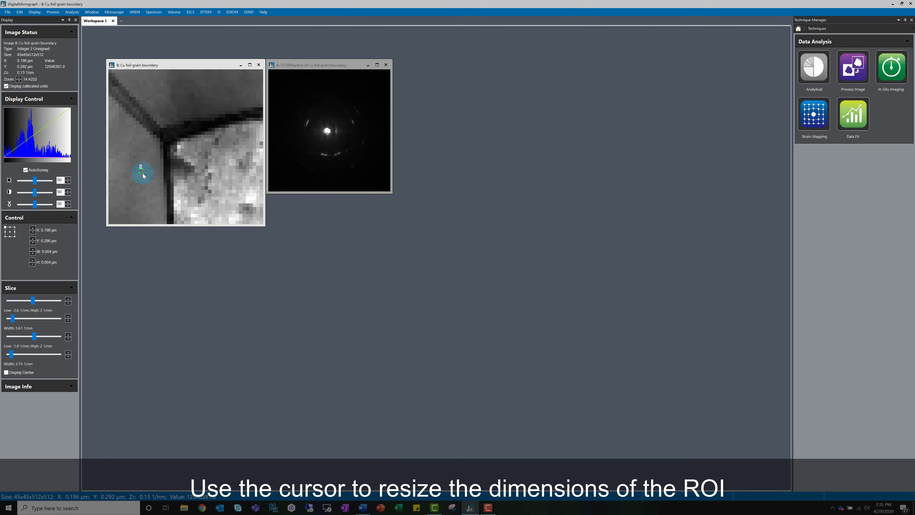
drag(143, 176, 153, 185)
click(149, 178)
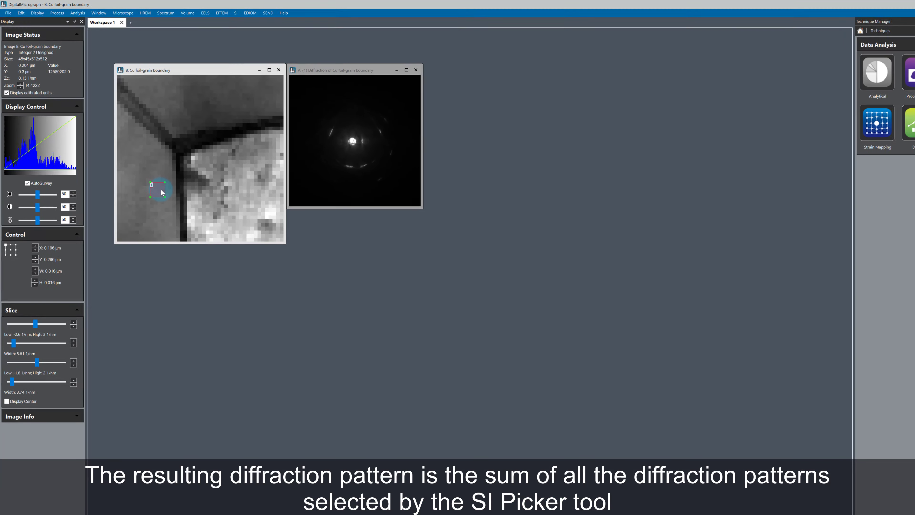
click(423, 171)
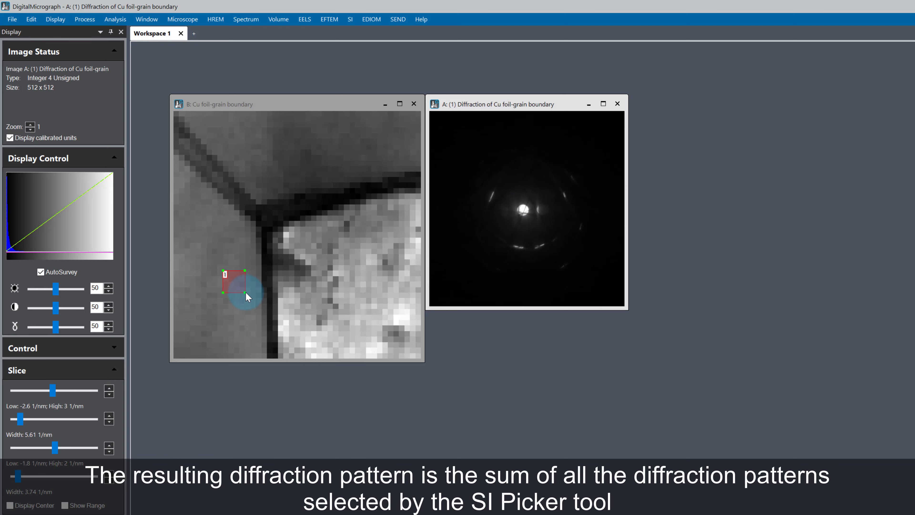
drag(245, 292, 230, 273)
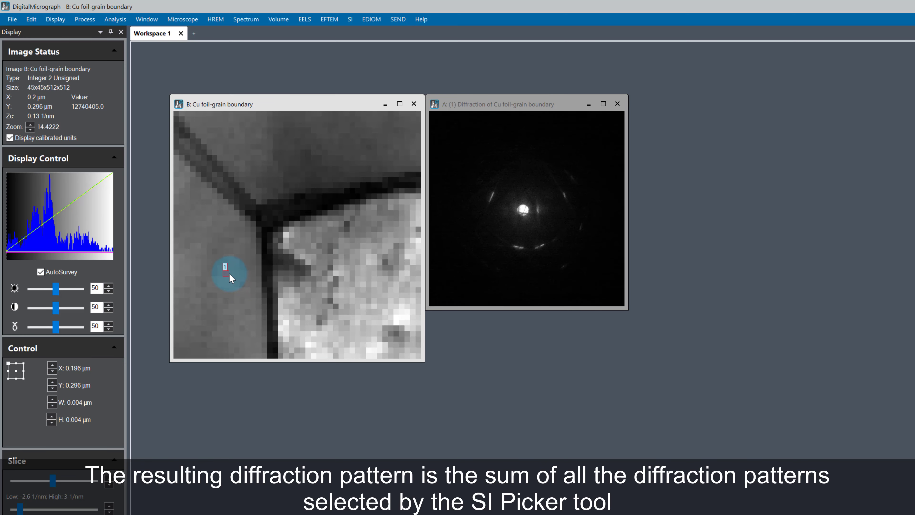
click(520, 211)
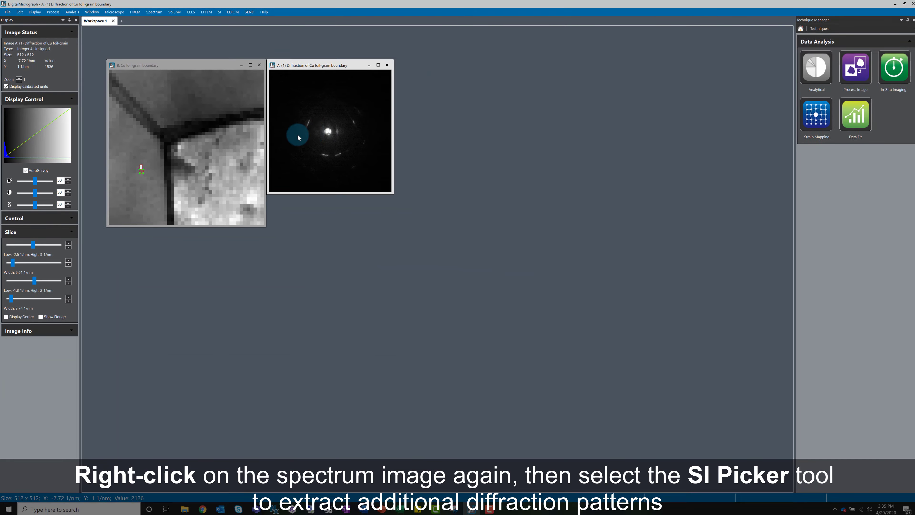
Extract a second diffraction pattern from the upper grain with the SI Picker and place its window beside the first pattern
right_click(185, 99)
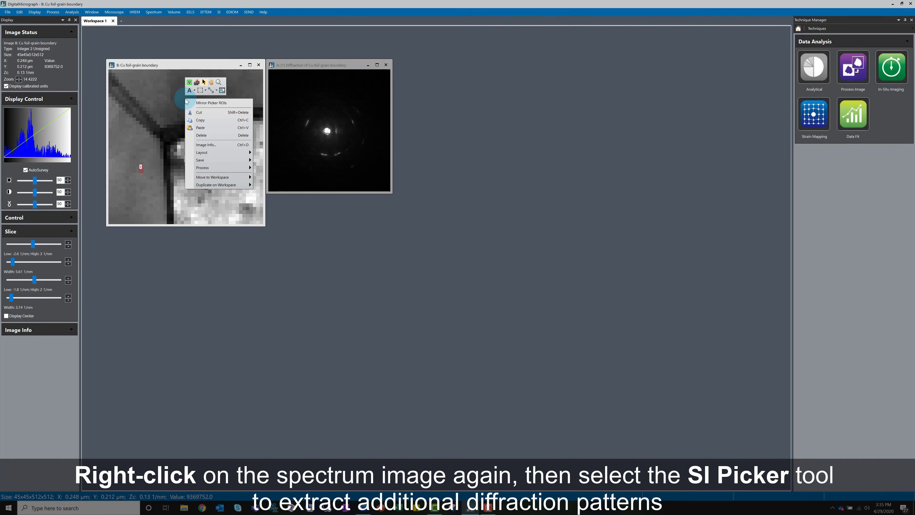
click(197, 83)
click(175, 93)
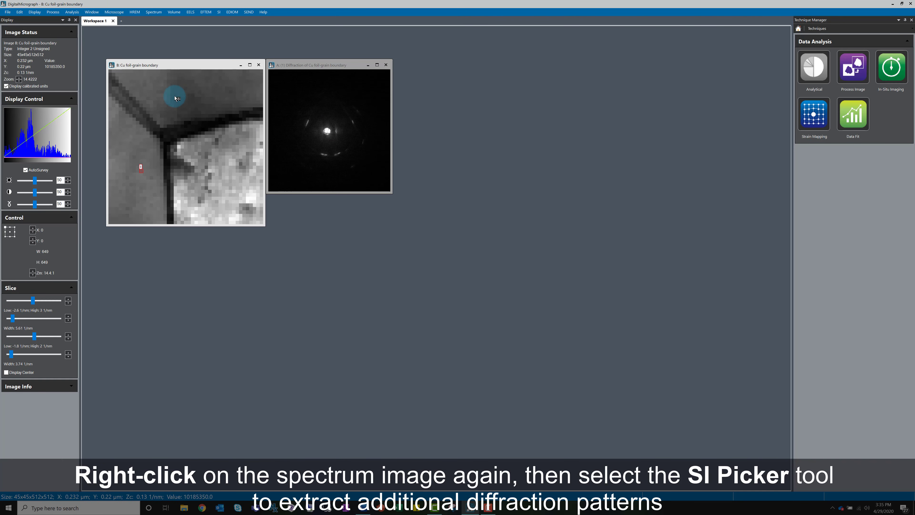
drag(296, 65, 426, 69)
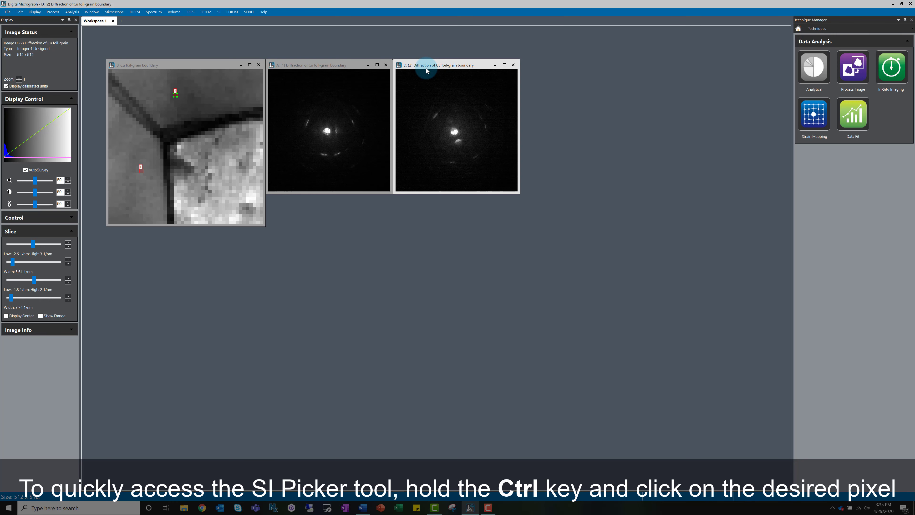
Extract a third diffraction pattern from a pixel in the bright grain and place its window beside the second pattern
ctrl+click(215, 176)
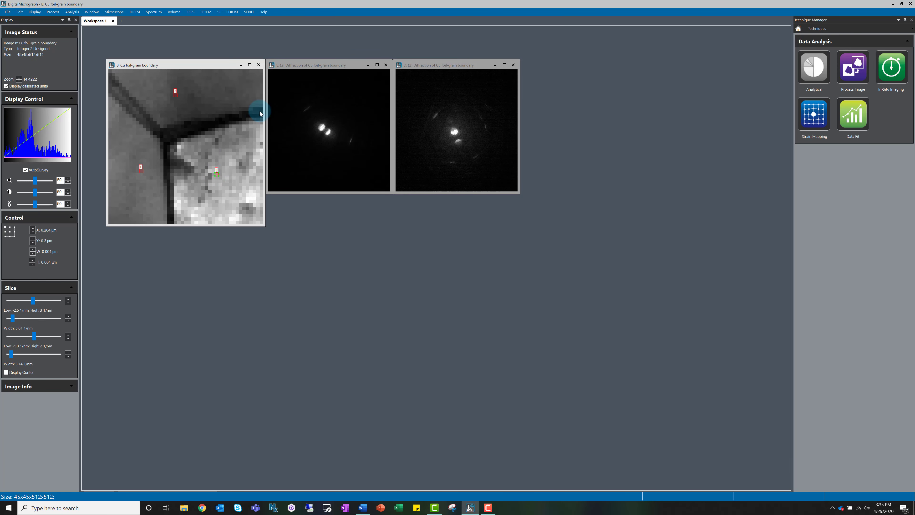
drag(310, 67, 439, 82)
drag(506, 74, 547, 68)
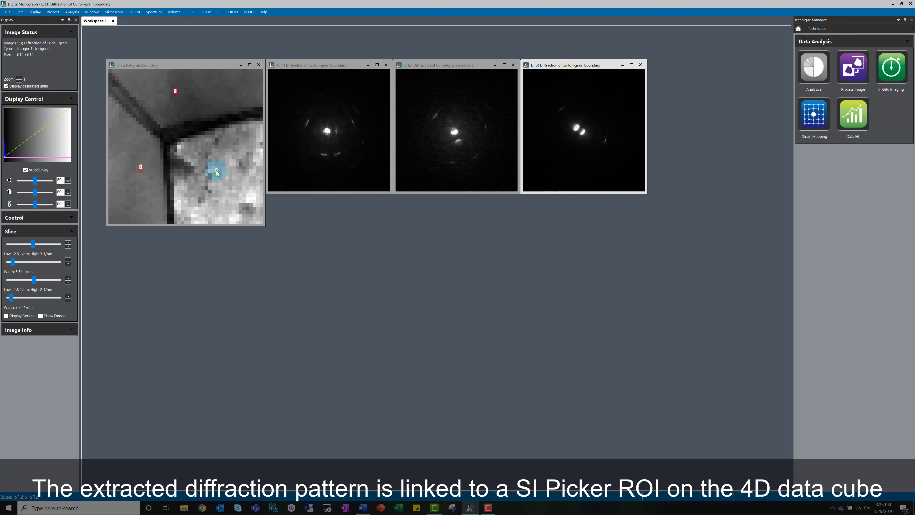
Shift the third picker ROI within the bright grain and delete it to separate its diffraction pattern from the data cube
mouse_move(216, 170)
mouse_down()
mouse_move(209, 183)
mouse_move(207, 168)
mouse_move(235, 172)
mouse_up()
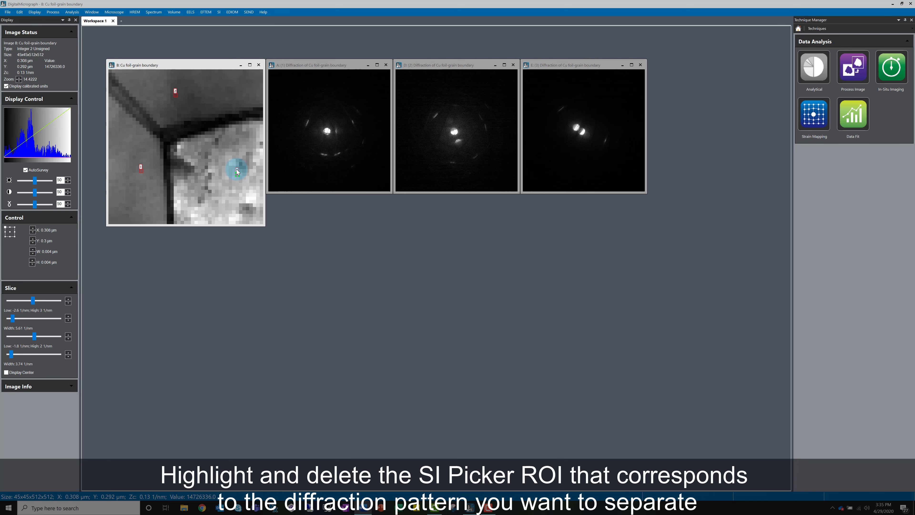
key(Delete)
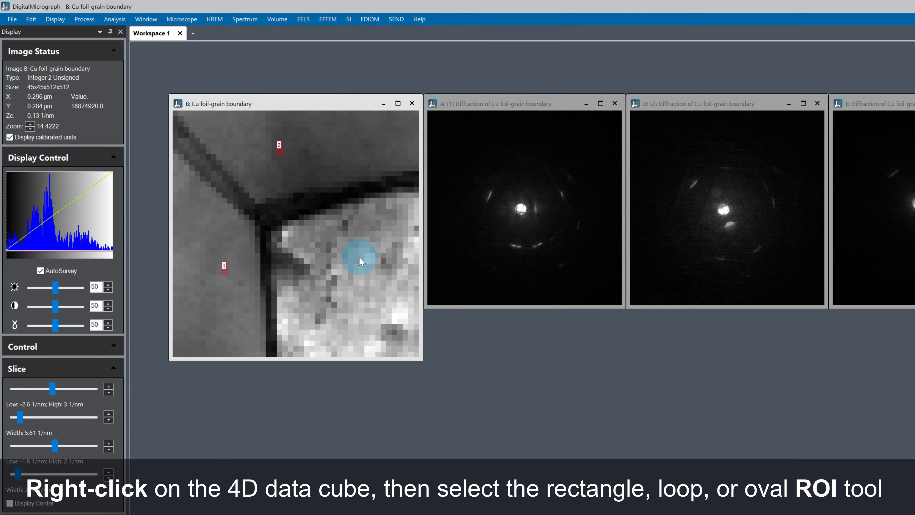
Draw a rectangular ROI about 0.02 × 0.02 µm inside the bright grain of the Cu foil image
right_click(359, 257)
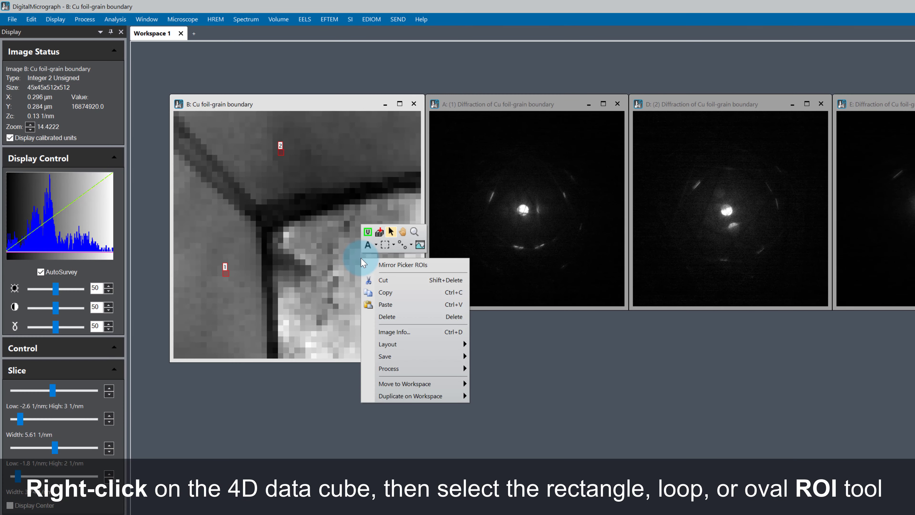
click(385, 245)
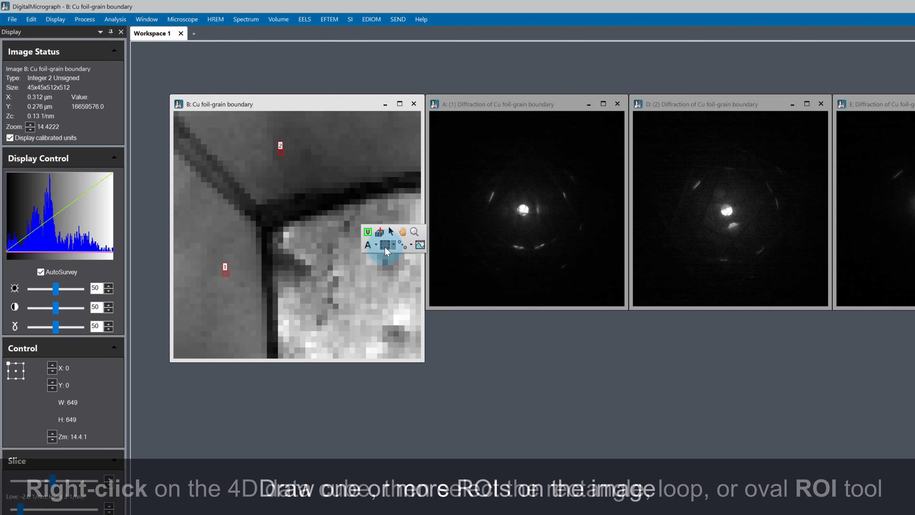
click(336, 264)
drag(338, 265, 361, 291)
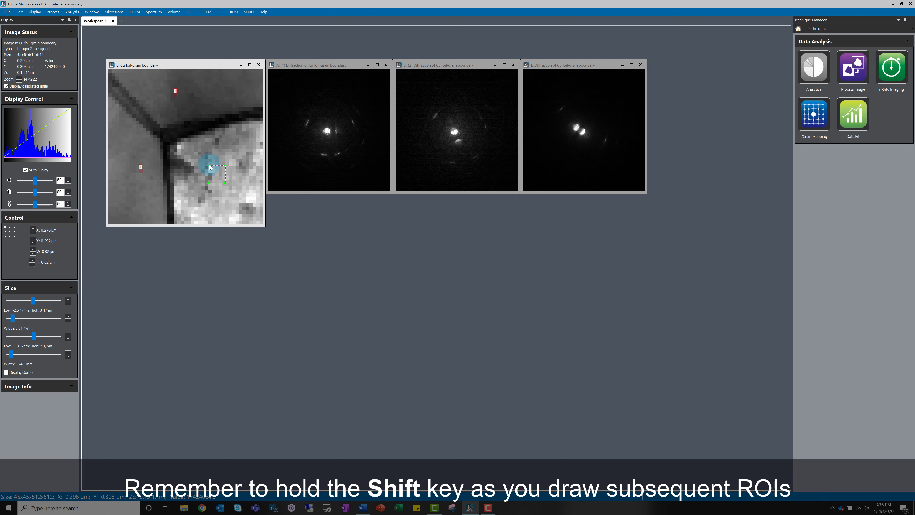
Add an oval ROI about 0.024 × 0.024 µm above the rectangle in the bright grain and shift it slightly downward
right_click(239, 147)
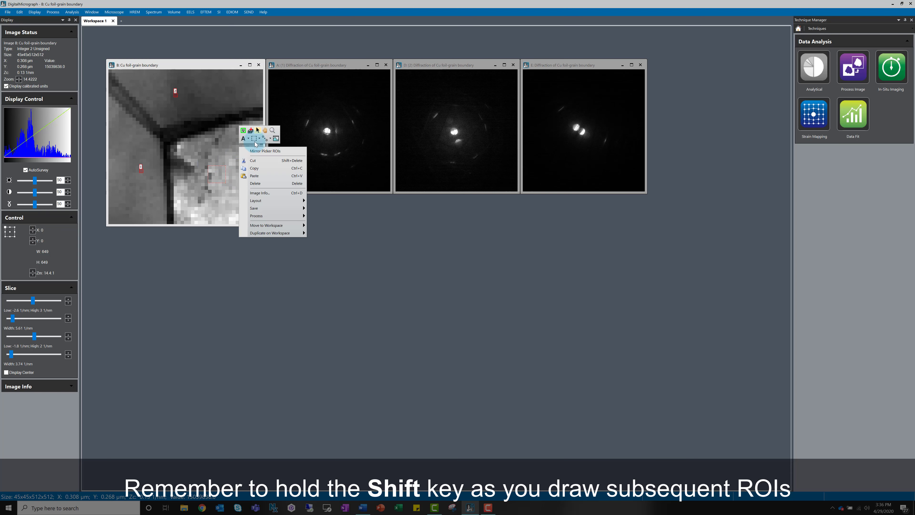
click(261, 141)
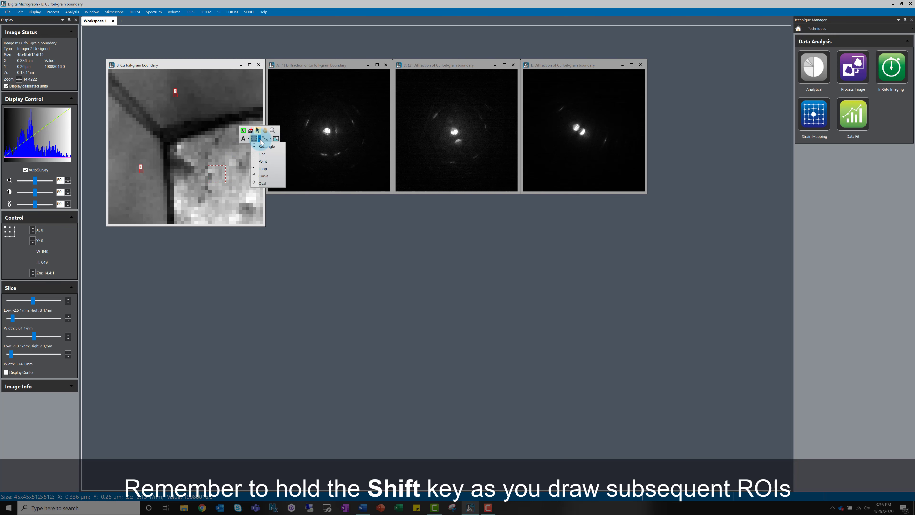
click(262, 183)
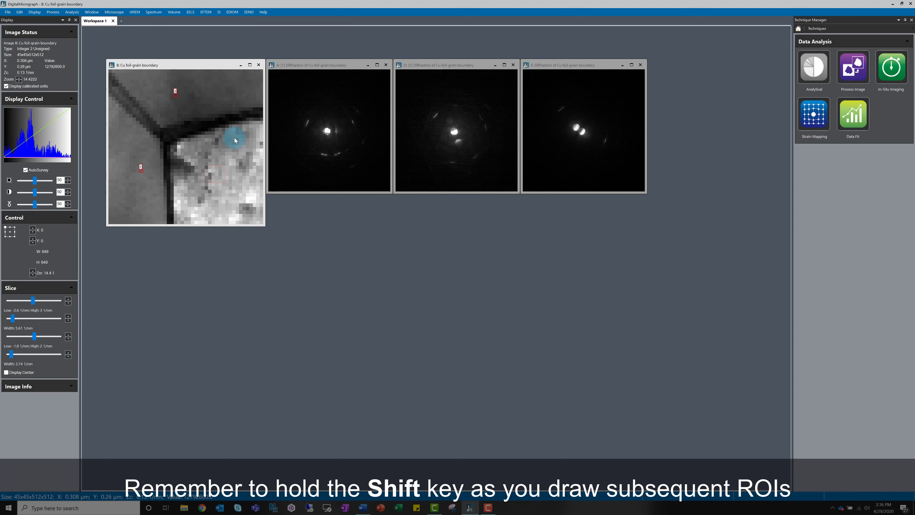
drag(235, 137, 246, 147)
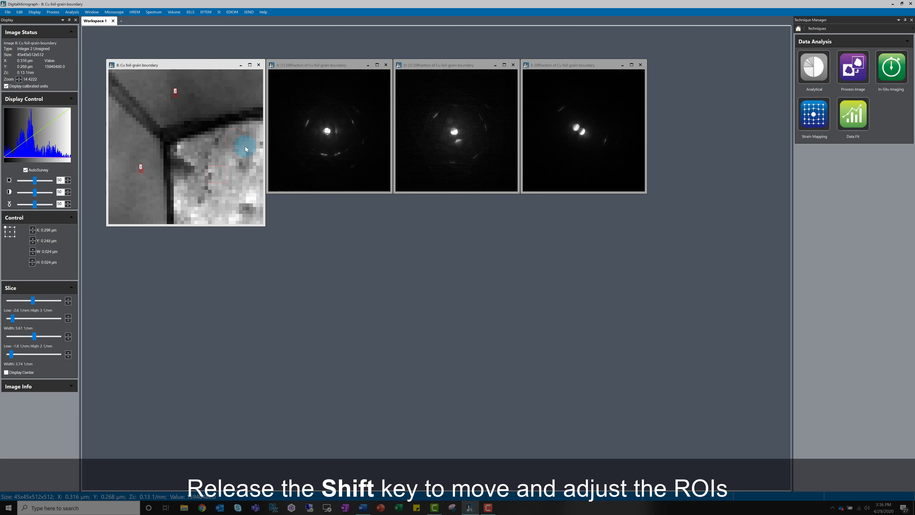
drag(245, 148, 248, 156)
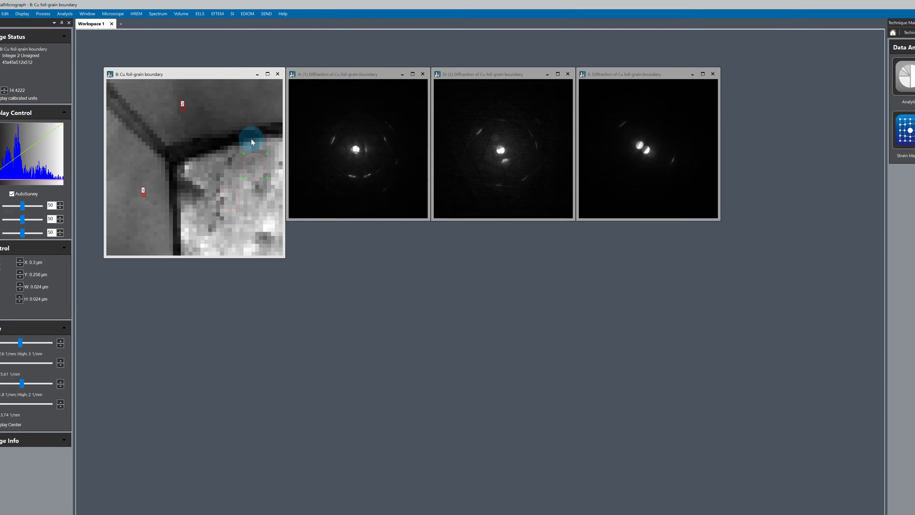
Sum the diffraction patterns in the selected regions, shrink the result window to its image, and place it below the other patterns
click(251, 17)
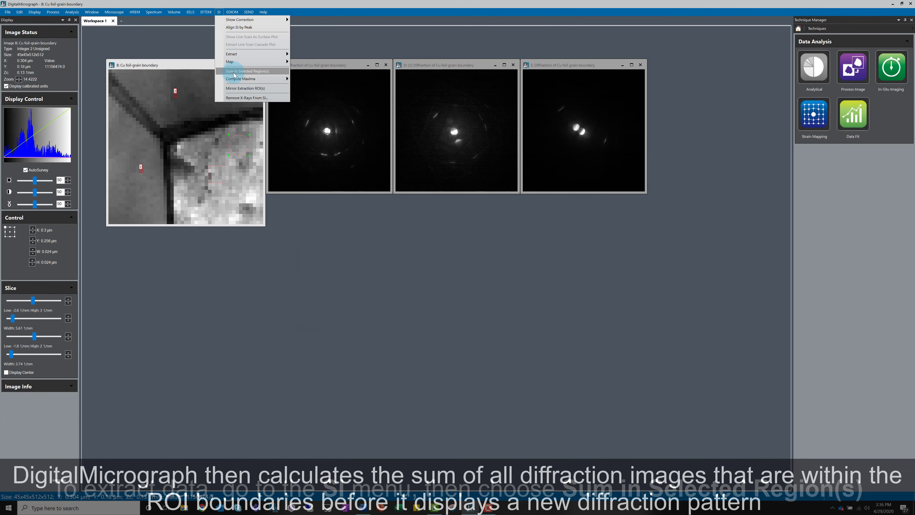
click(295, 114)
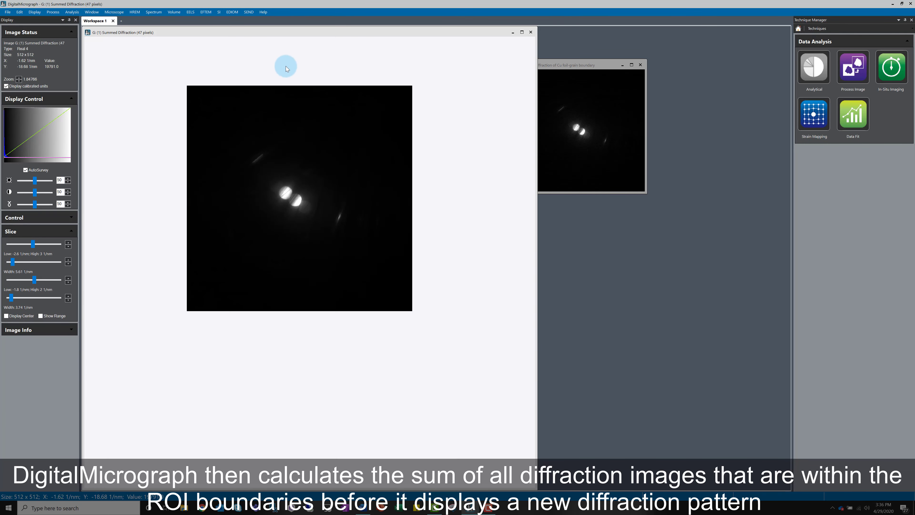
click(522, 32)
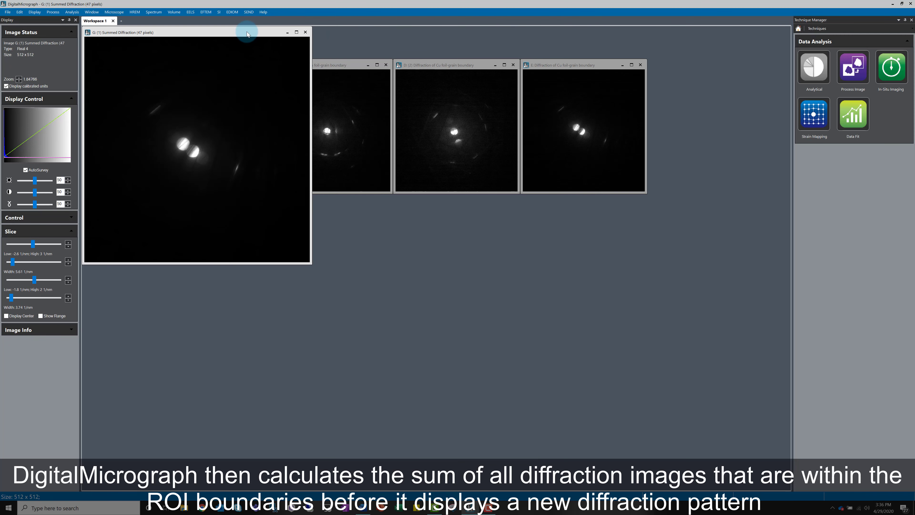
drag(247, 30, 435, 202)
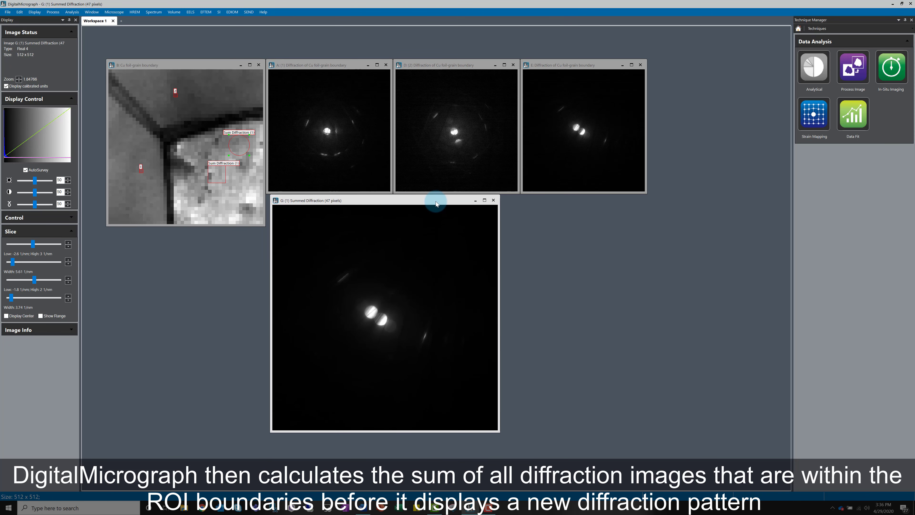